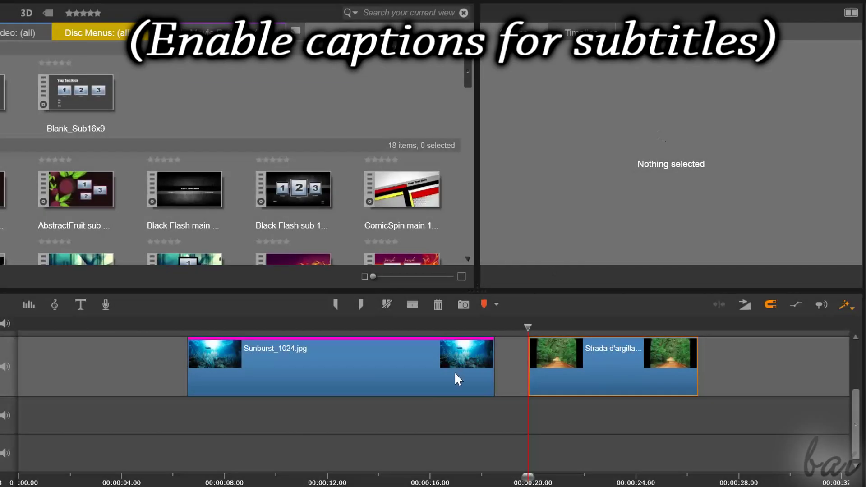
Step: Preview the start of the Sunburst clip and scrub back through the underwater clip
click(396, 372)
drag(859, 414, 859, 383)
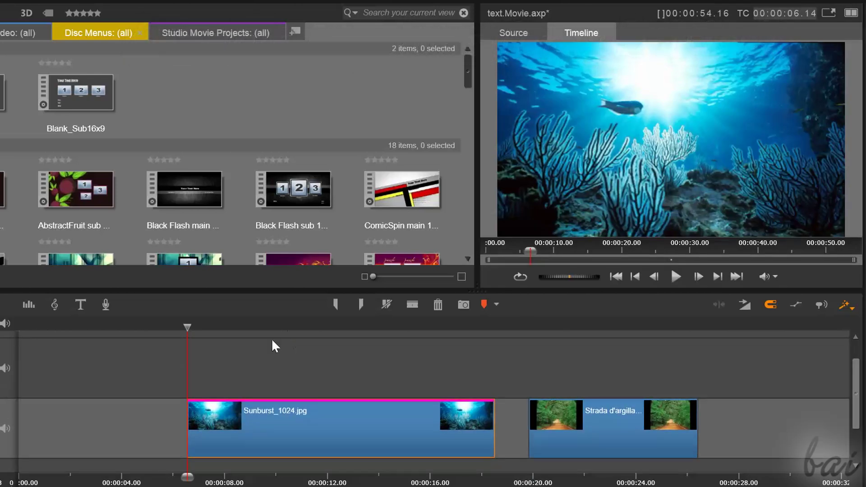
drag(185, 321, 210, 328)
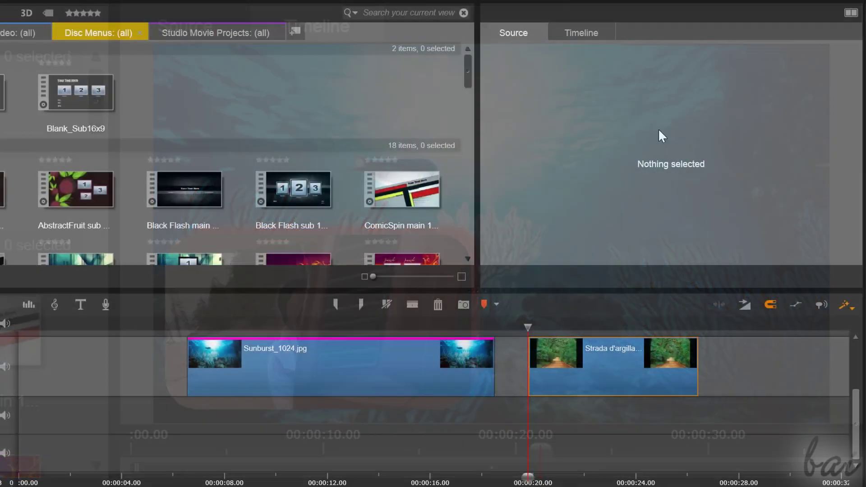
click(396, 371)
scroll(857, 420, up, 1)
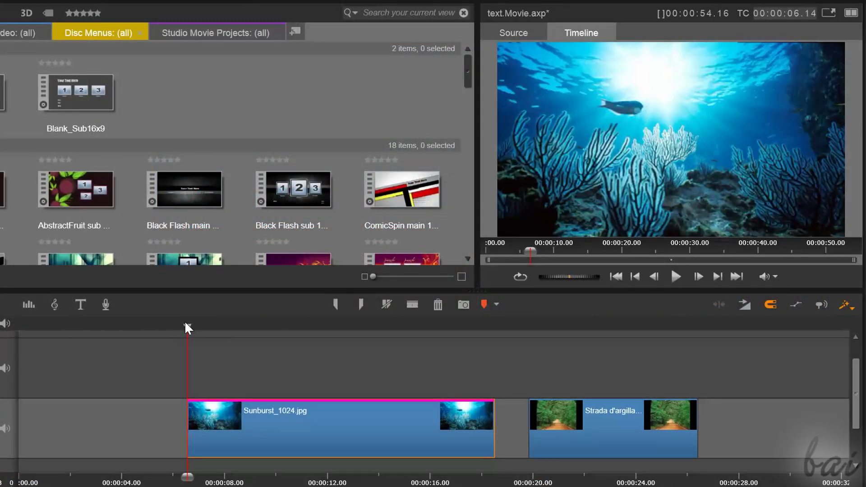
drag(187, 325, 190, 325)
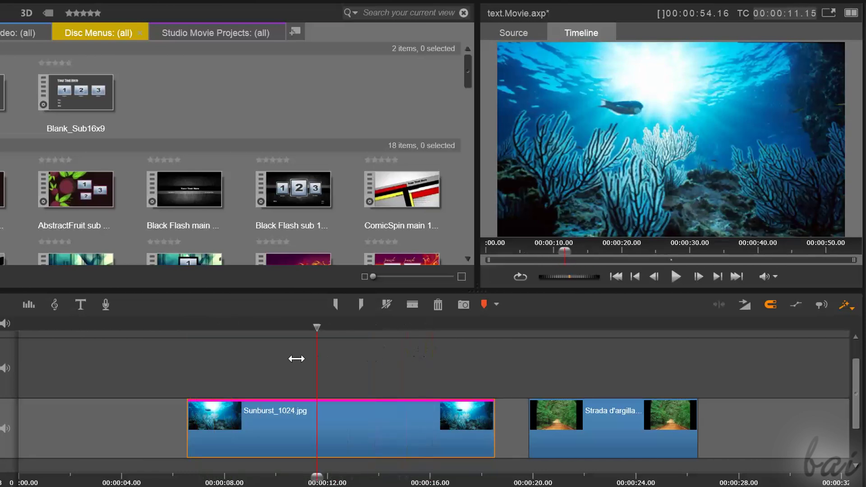
drag(296, 358, 245, 353)
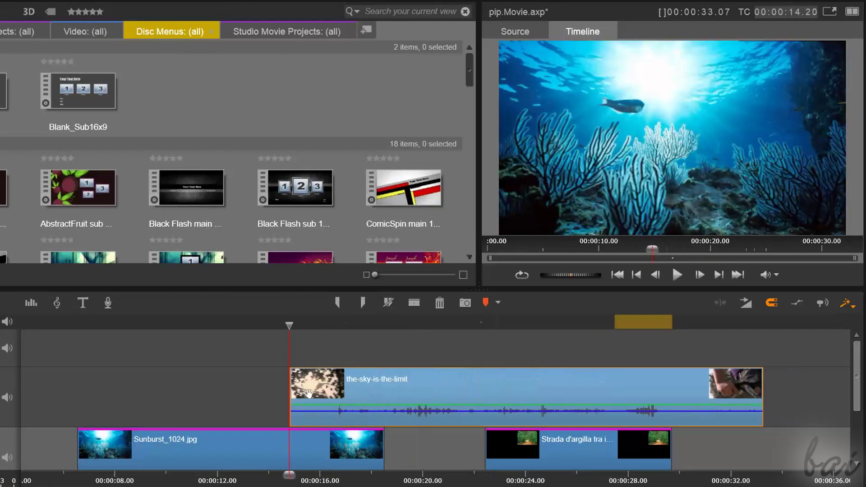
Step: Move the-sky-is-the-limit clip to start near 12 s, trim its end, and lengthen Sunburst
drag(309, 394, 243, 393)
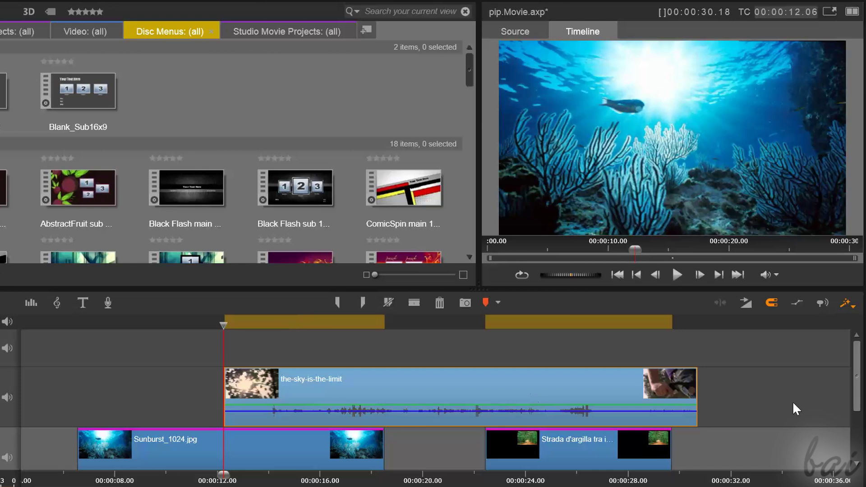
drag(689, 396, 510, 396)
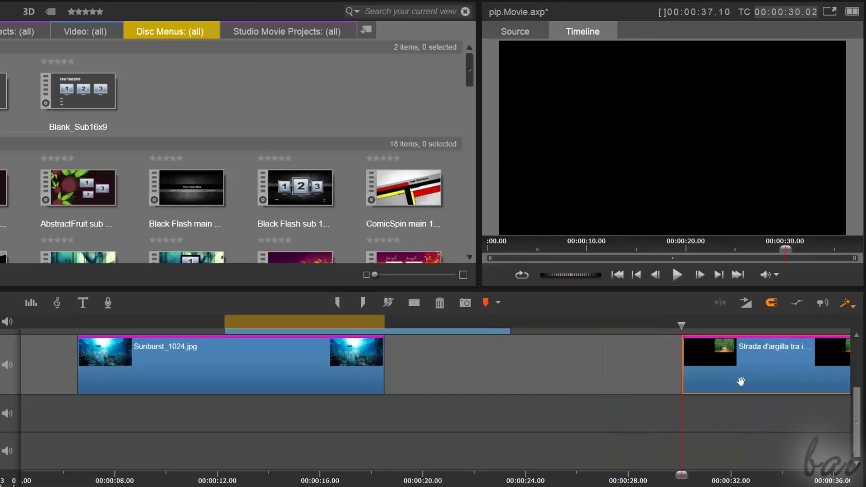
scroll(857, 422, up, 3)
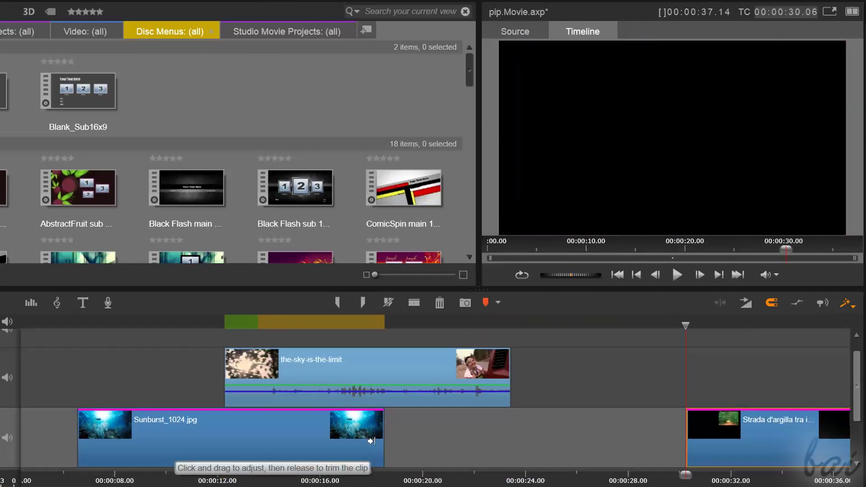
drag(382, 451, 605, 452)
Step: Scrub through the overlapping section to preview the clip layered over Sunburst
click(180, 318)
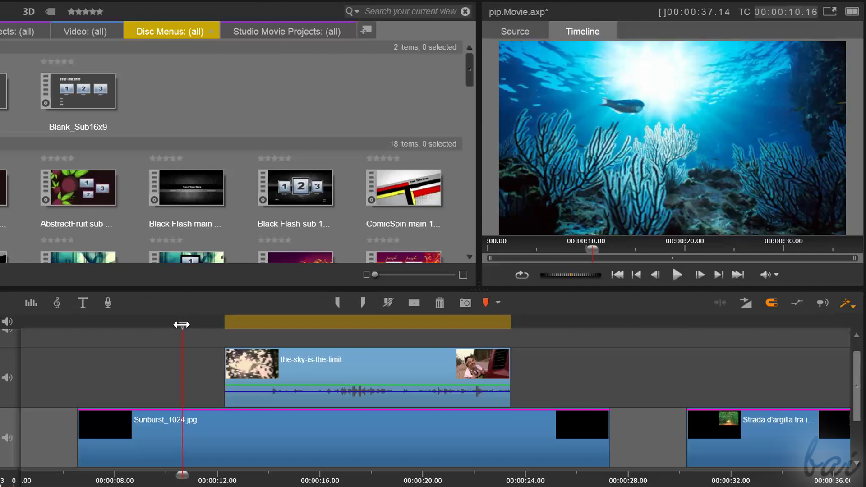
click(266, 322)
drag(276, 325, 410, 342)
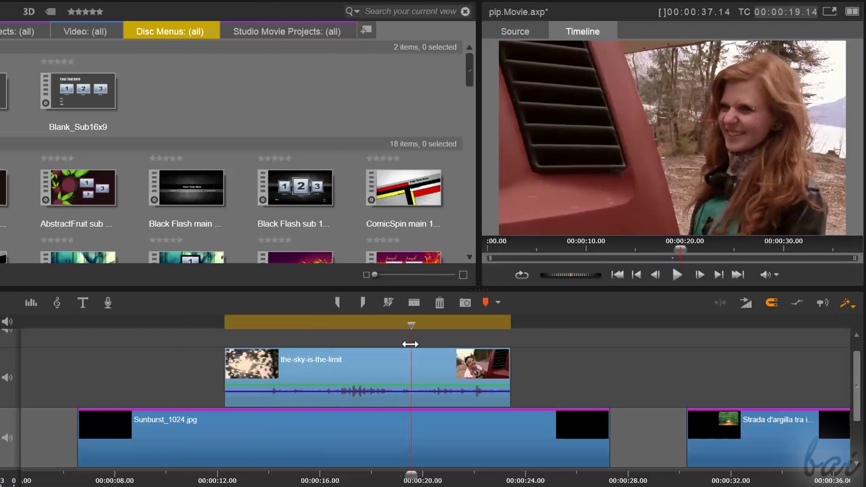
drag(410, 342, 366, 348)
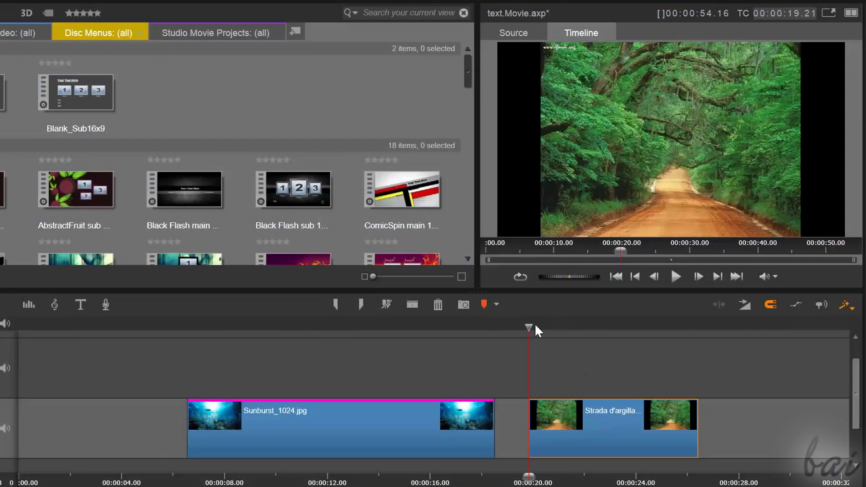
Step: Move Strada d'argilla up above Sunburst from about 9 s and preview the overlay
drag(535, 325, 577, 331)
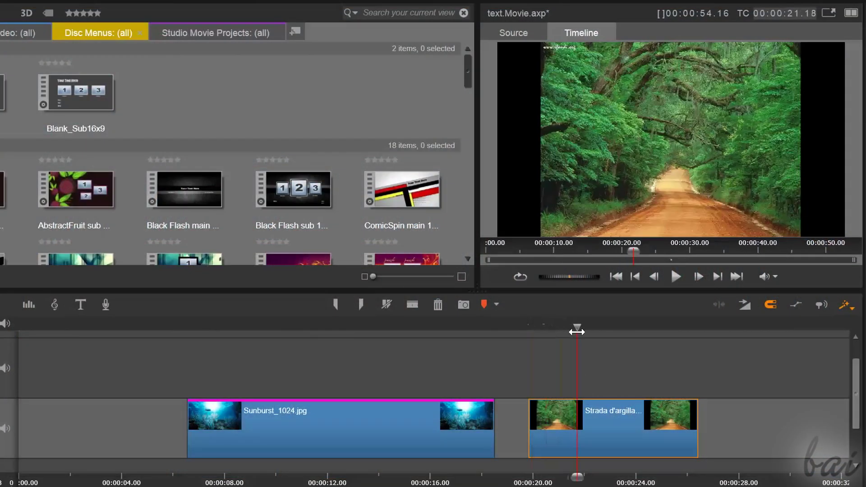
drag(586, 424, 304, 380)
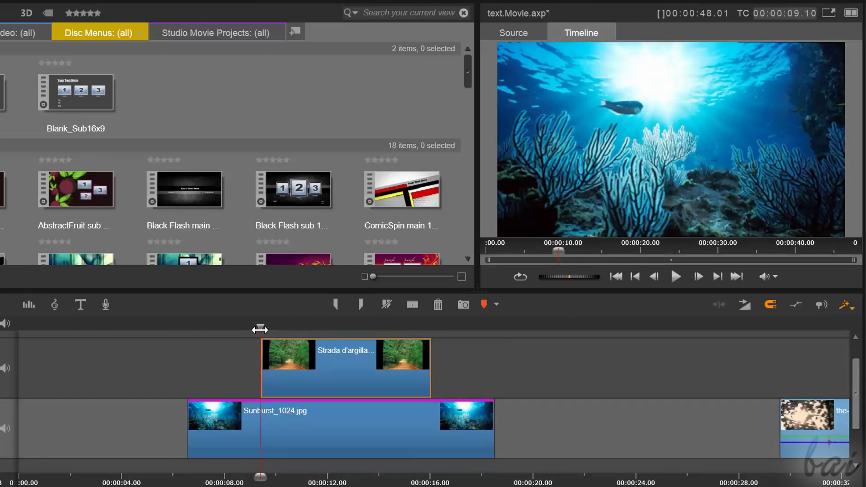
drag(221, 329, 292, 364)
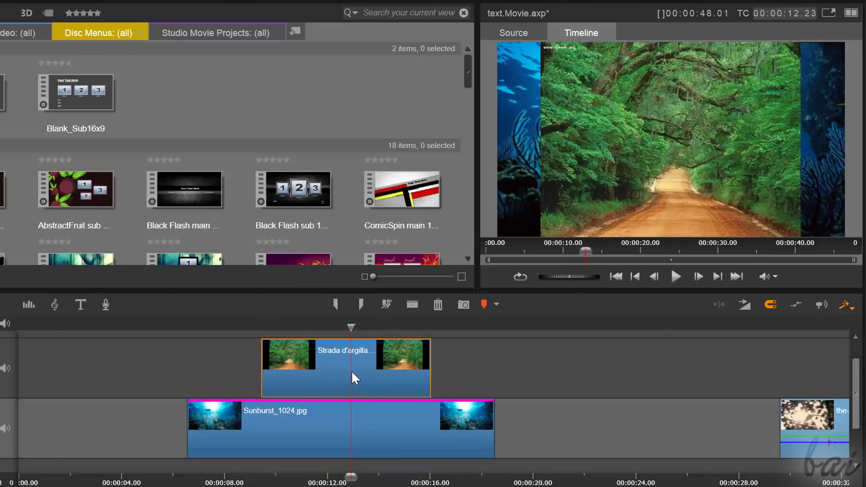
Step: In the forest clip's static Pan and Zoom, shrink the frame and shift it right
double_click(381, 367)
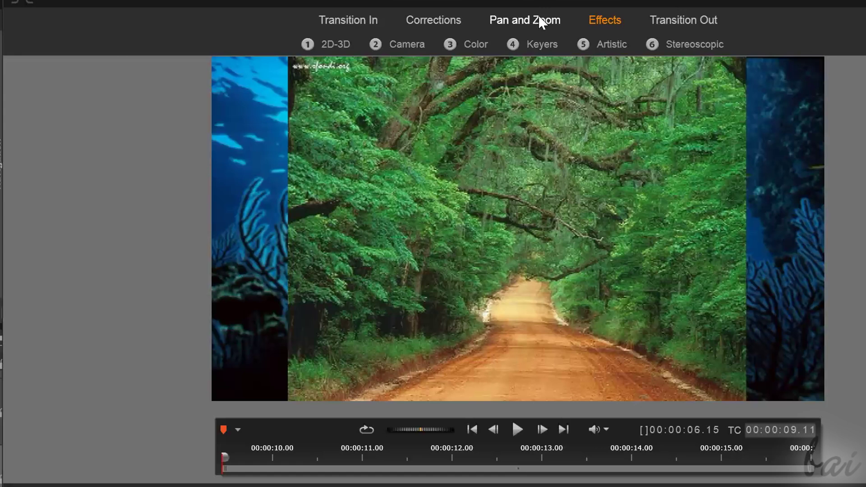
click(540, 18)
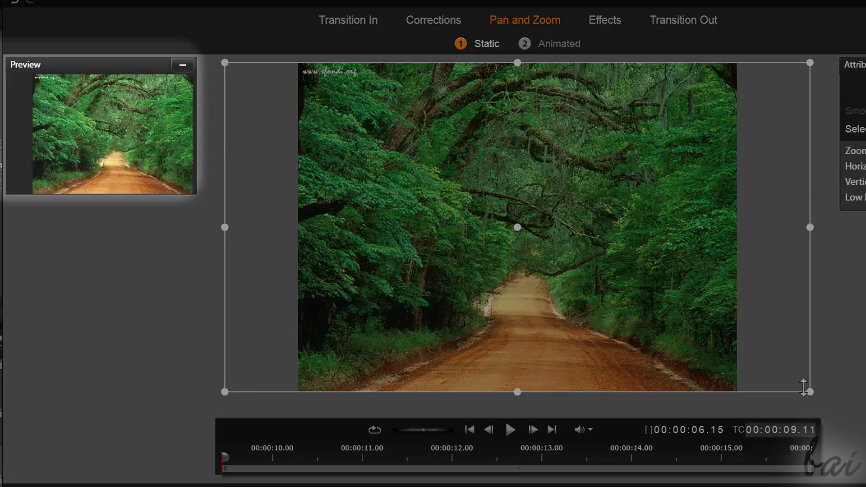
drag(456, 176, 421, 182)
drag(775, 393, 592, 265)
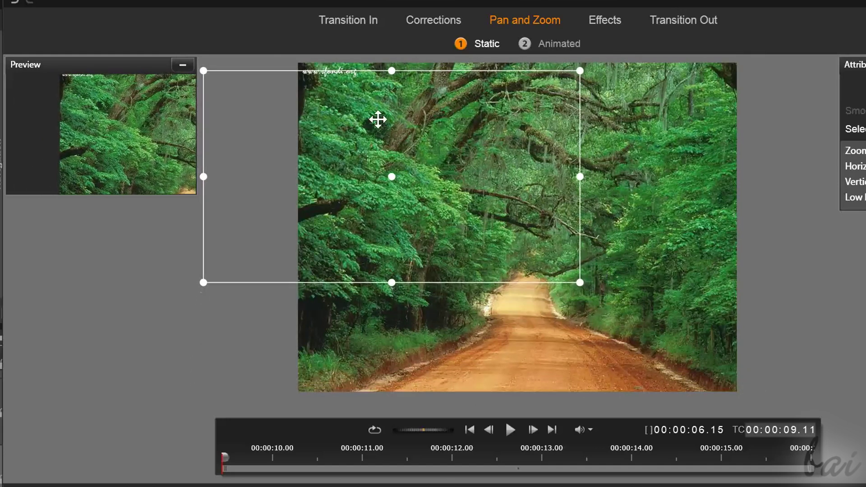
drag(379, 120, 549, 107)
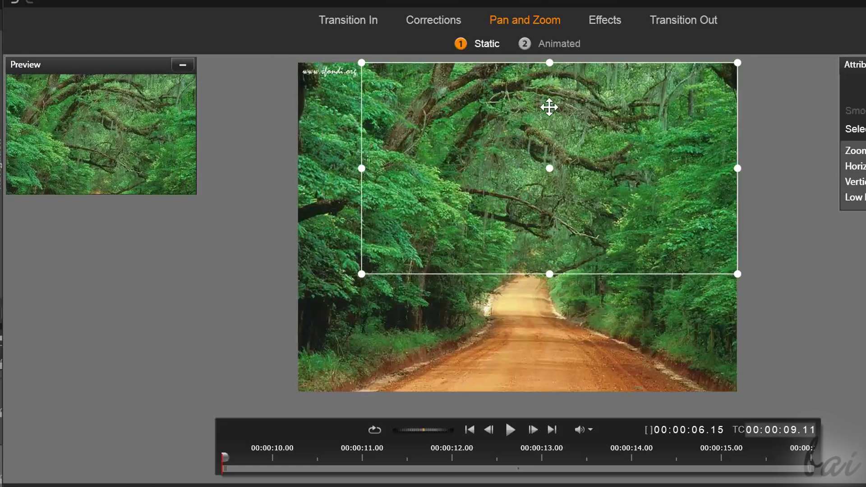
Step: Resize the frame and settle the shrunken forest photo near the top right
scroll(549, 107, down, 3)
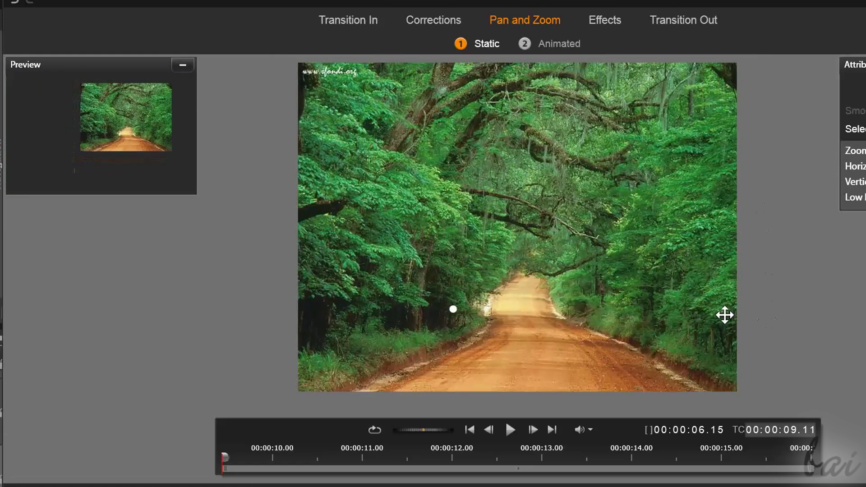
drag(701, 276, 560, 163)
drag(711, 317, 611, 261)
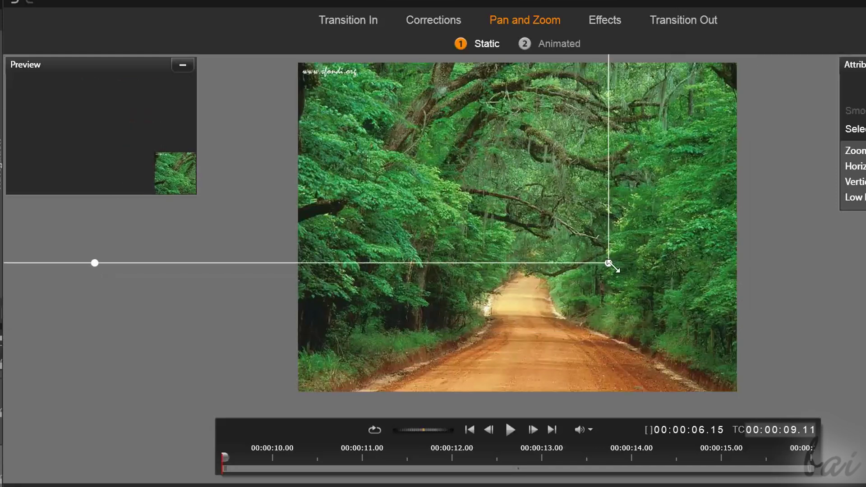
scroll(611, 262, up, 3)
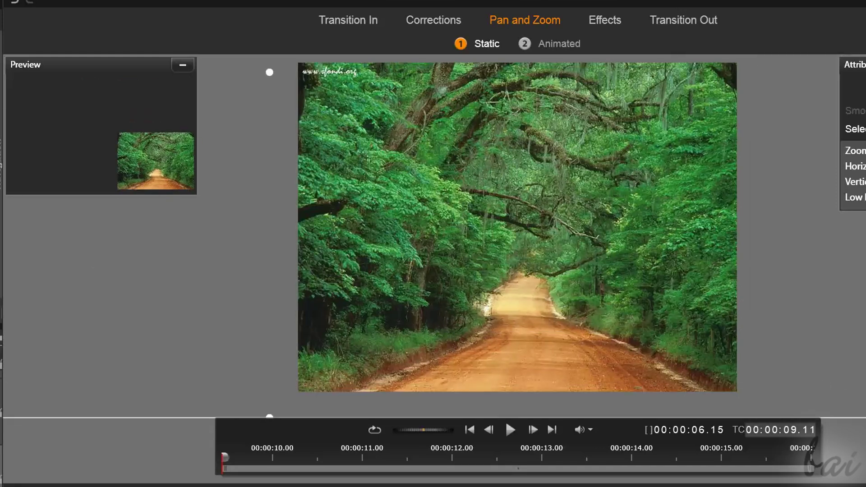
drag(248, 272, 245, 361)
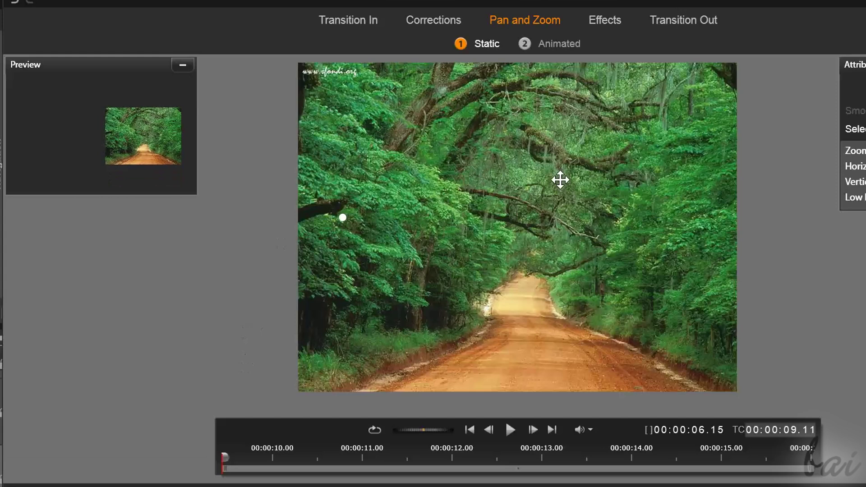
drag(560, 178, 533, 156)
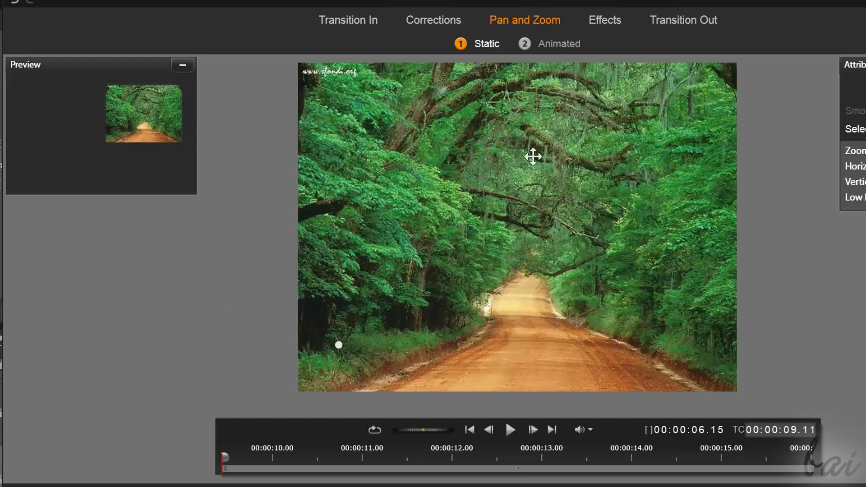
Step: Check the forest photo's Transition In settings before returning to the timeline
click(351, 20)
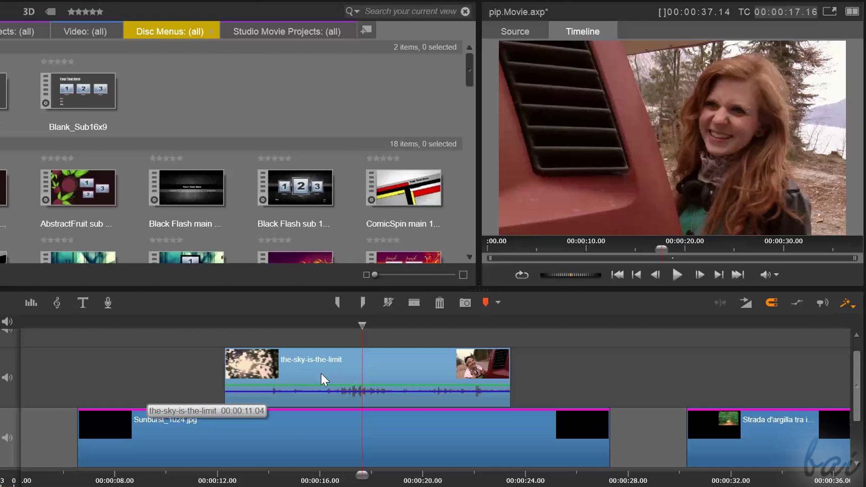
Step: Apply the Studio PIP effect from the 2D-3D effects to the-sky-is-the-limit clip
double_click(321, 374)
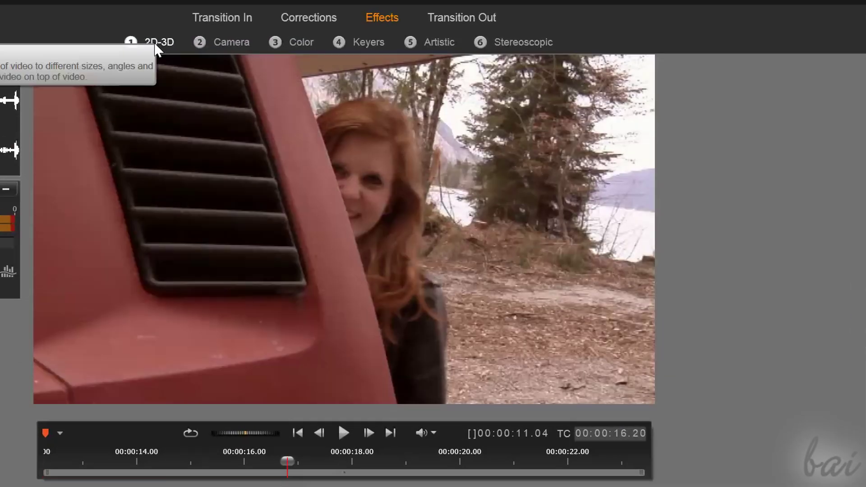
click(153, 42)
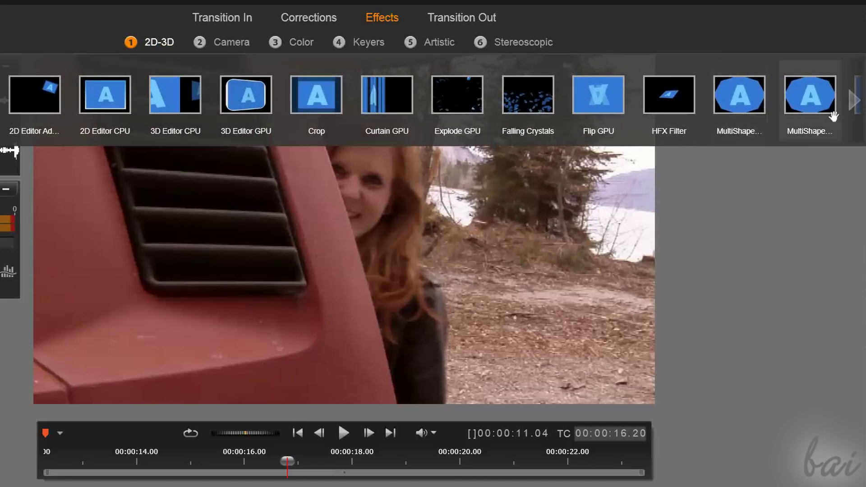
click(856, 106)
click(855, 106)
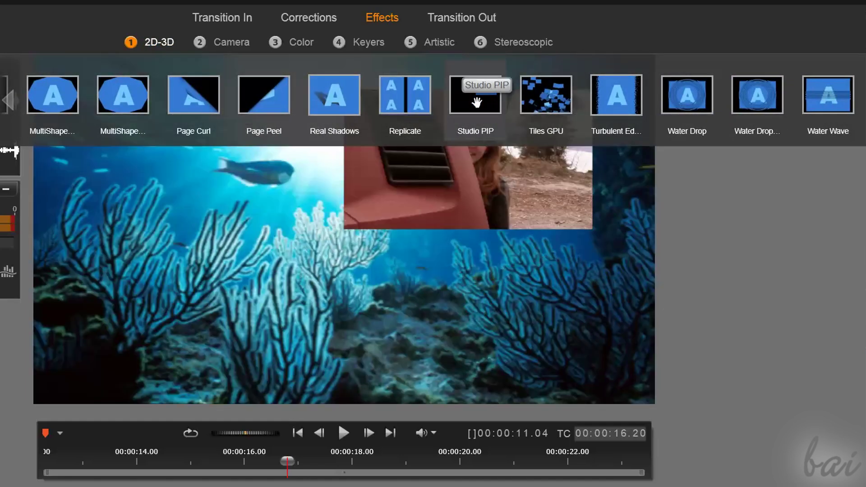
click(477, 102)
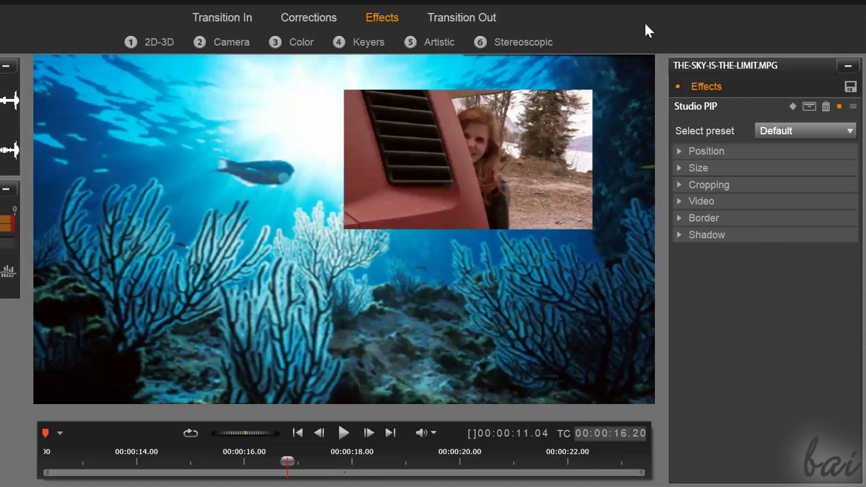
Step: Move the PIP inset to the left and widen its size
click(678, 152)
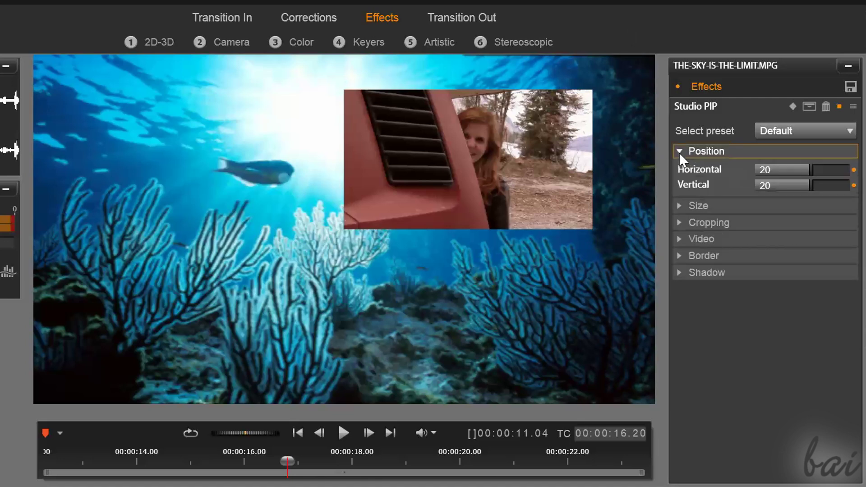
drag(809, 170, 791, 170)
click(679, 152)
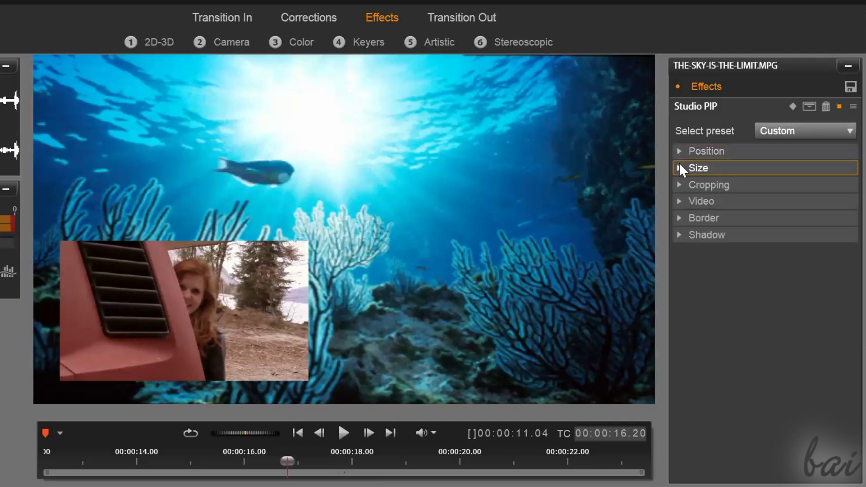
click(680, 168)
drag(771, 183, 792, 201)
click(679, 168)
Step: Adjust the inset's cropping and set video transparency to 33.2
click(680, 184)
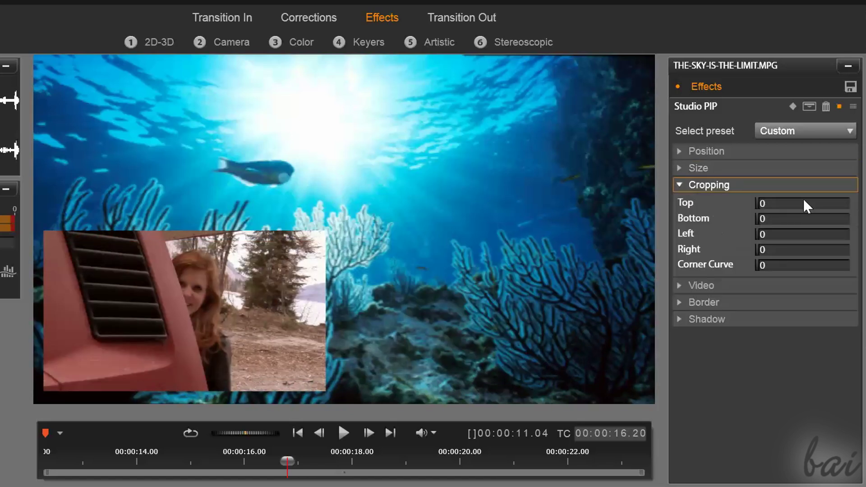
drag(755, 201, 700, 218)
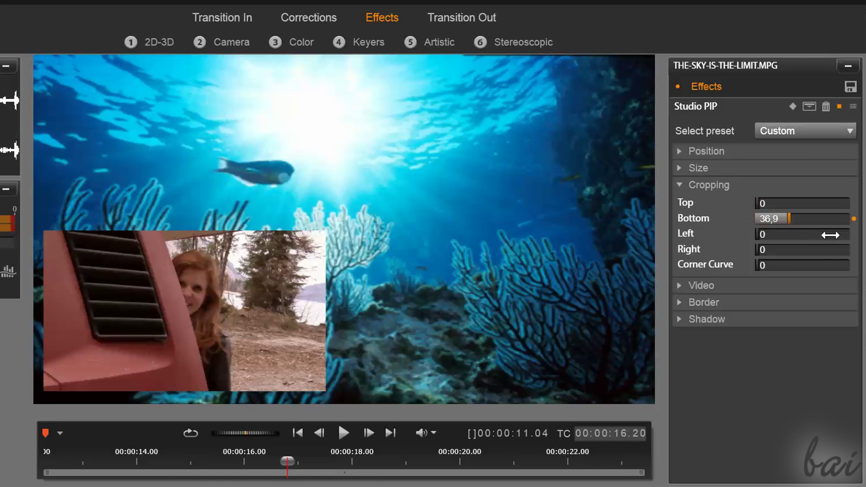
click(680, 184)
click(681, 200)
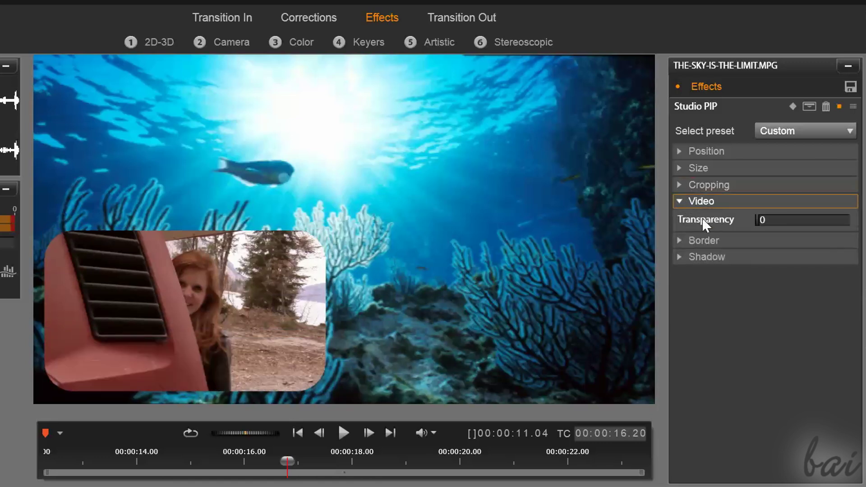
mouse_move(762, 224)
mouse_down()
mouse_move(819, 232)
mouse_move(758, 224)
mouse_up()
Step: Give the inset a border, setting its softness and widening it
click(680, 241)
click(680, 201)
drag(789, 296, 762, 316)
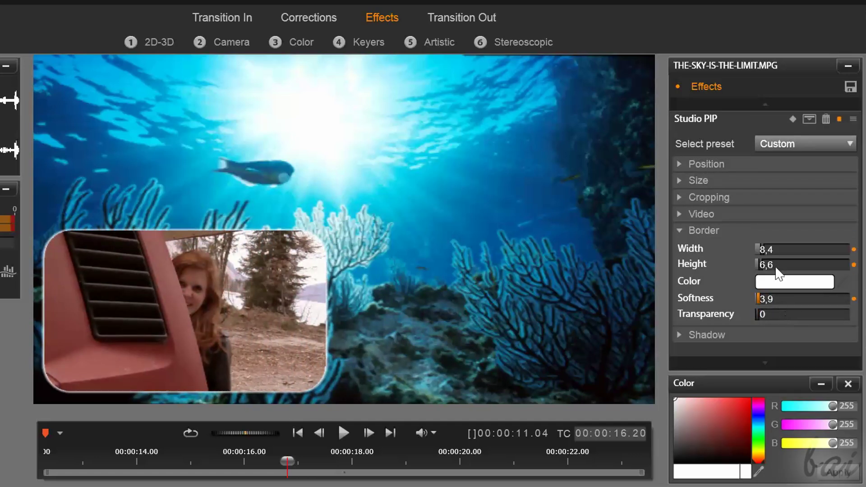
drag(767, 249, 784, 296)
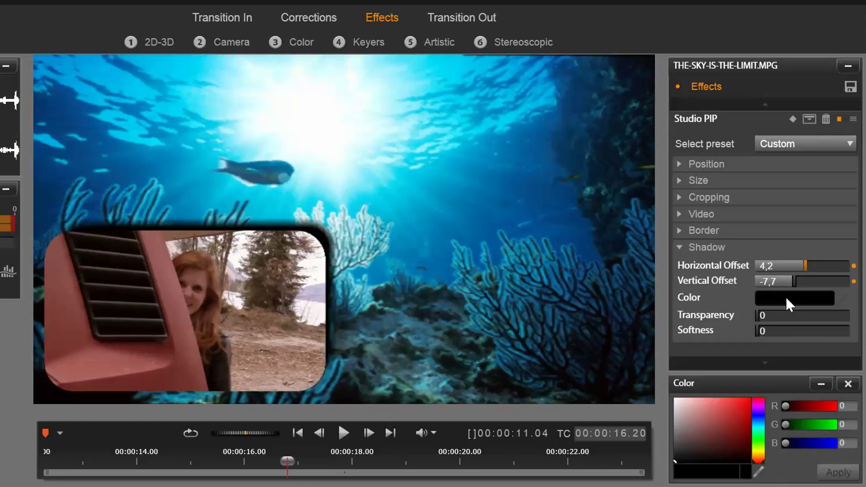
Step: Give the inset a red drop shadow with offsets 4.2 and -7.7
drag(738, 418, 744, 401)
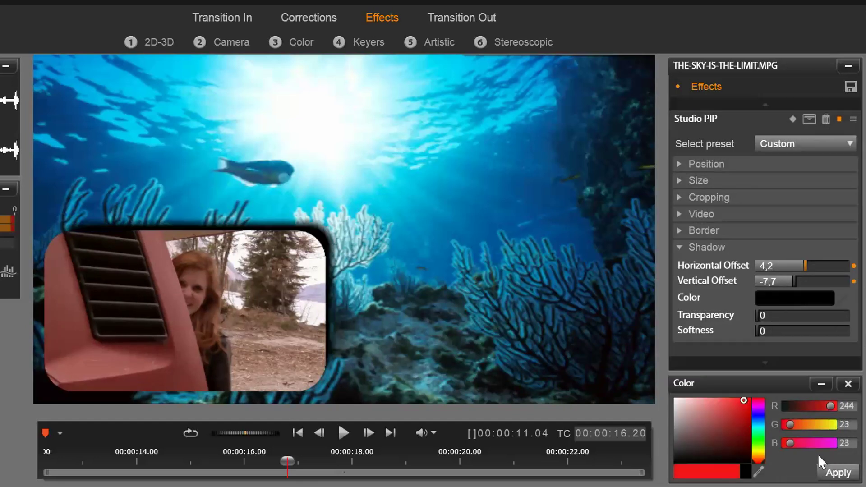
click(834, 472)
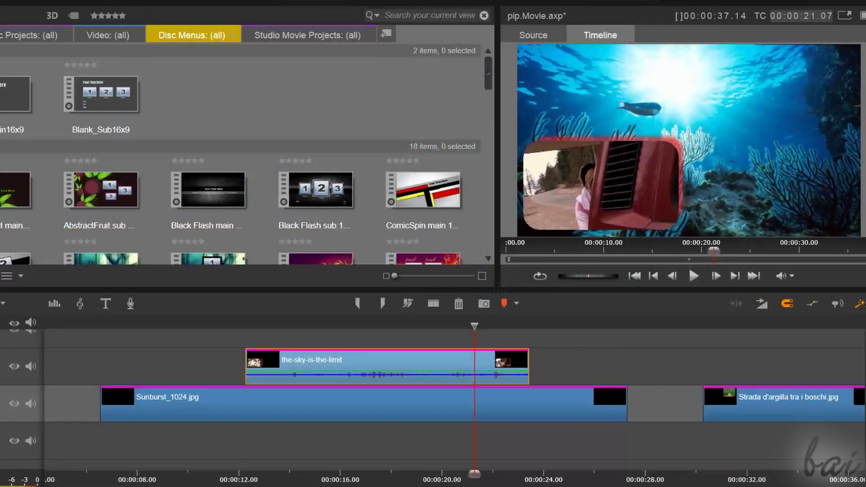
scroll(848, 358, up, 1)
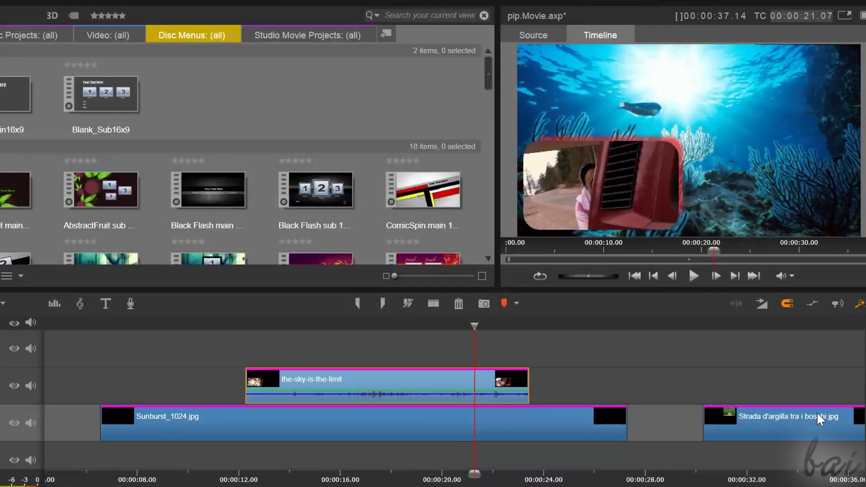
Step: Place Strada d'argilla on the top track from about 14 s to 21 s and scrub to check
drag(794, 423, 375, 356)
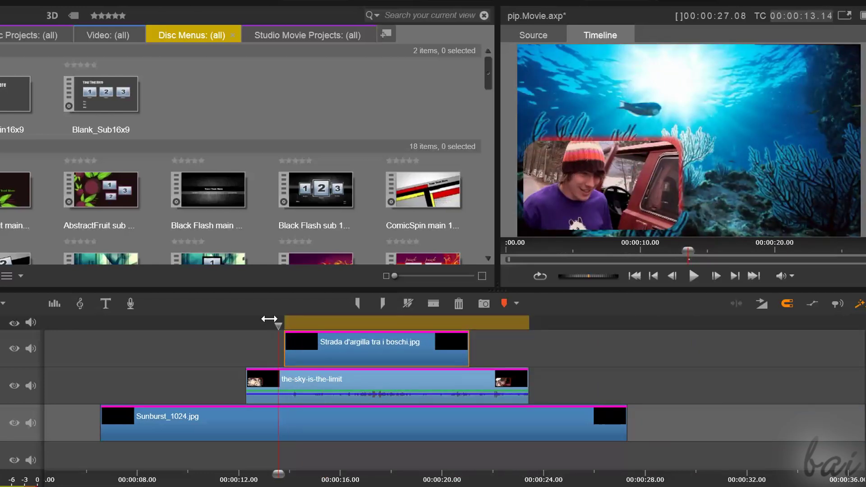
drag(269, 319, 138, 360)
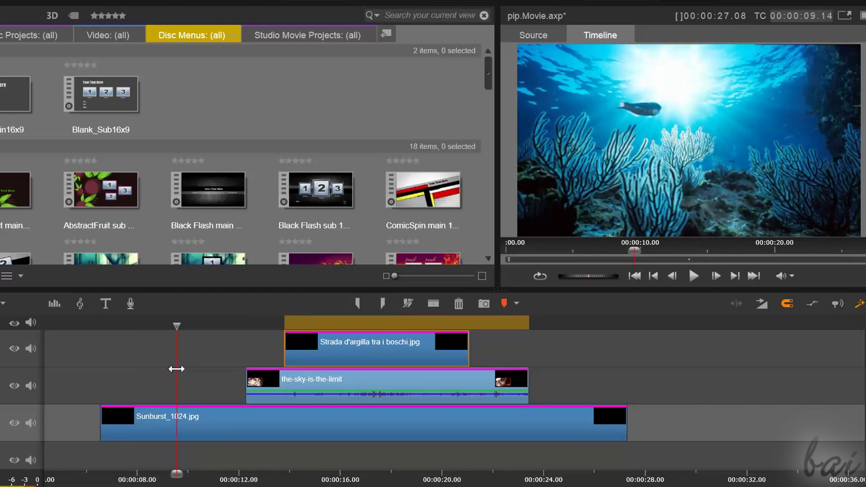
click(246, 376)
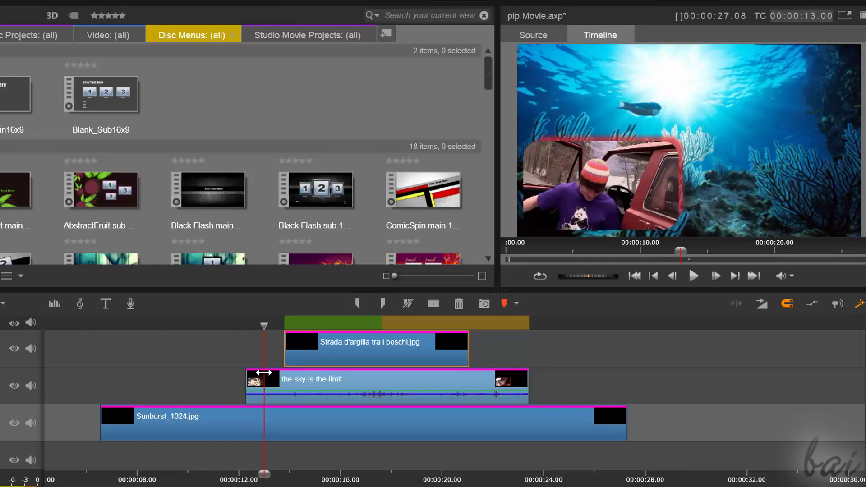